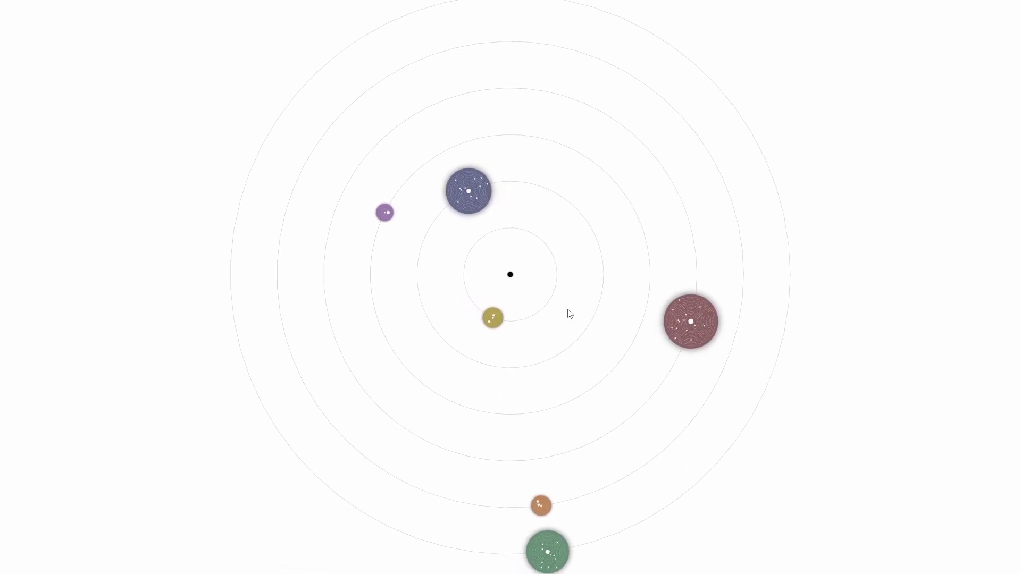
- After previewing the red planet's name, open the yellow planet's ChatGPT x Unity lesson list
left_click(685, 315)
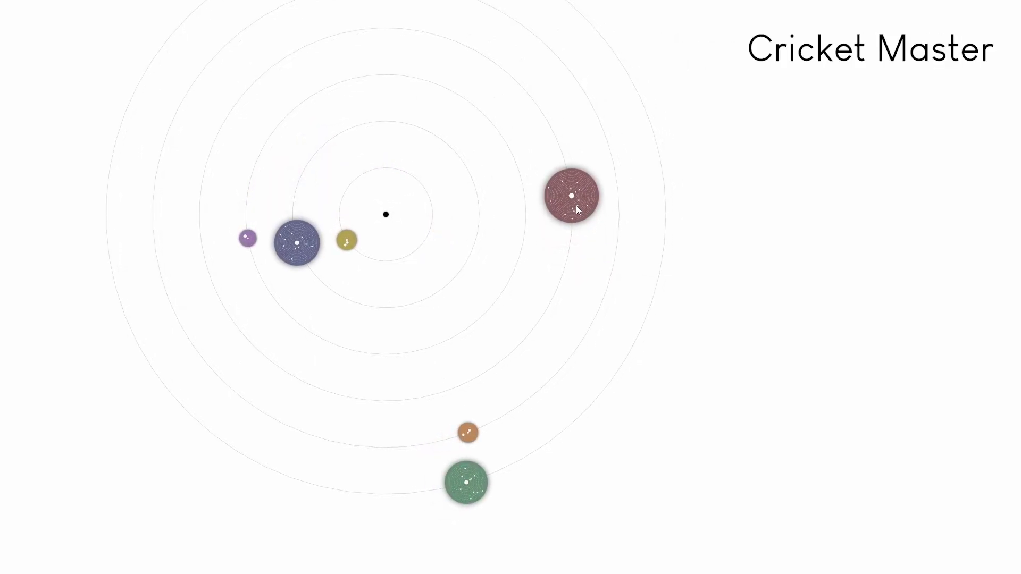
left_click(366, 254)
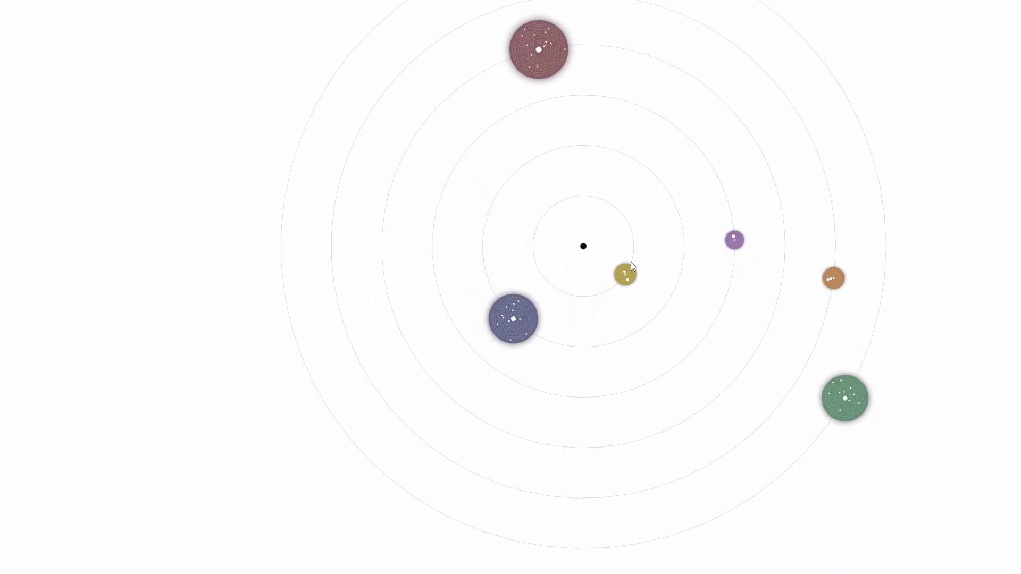
left_click(631, 259)
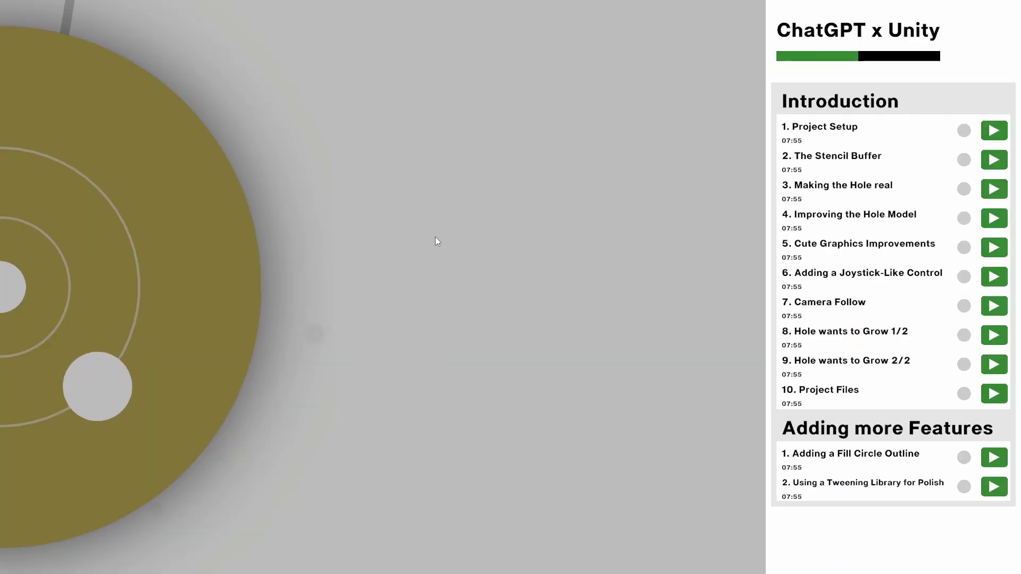
scroll(861, 381, "down", 4)
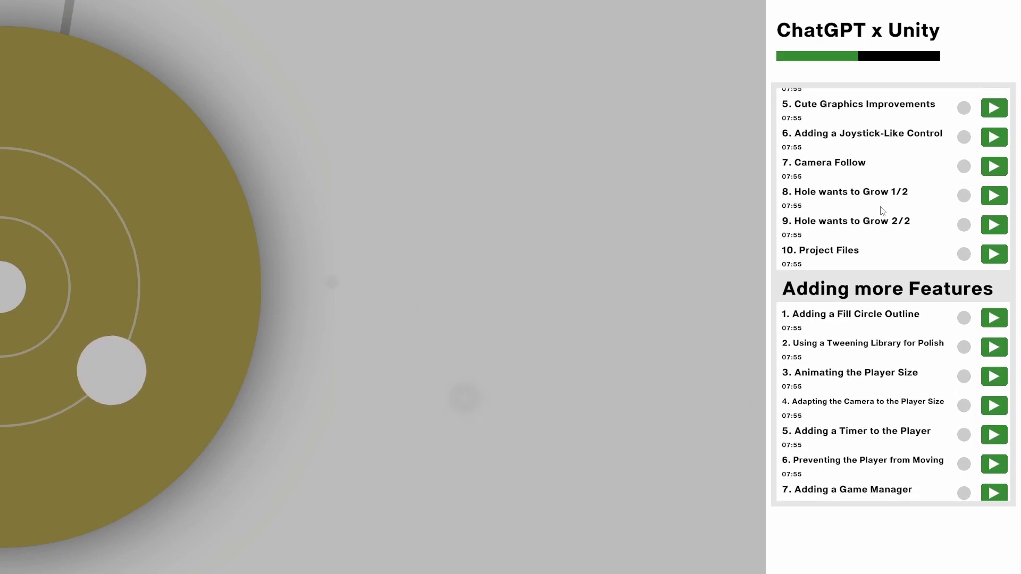
scroll(883, 209, "up", 5)
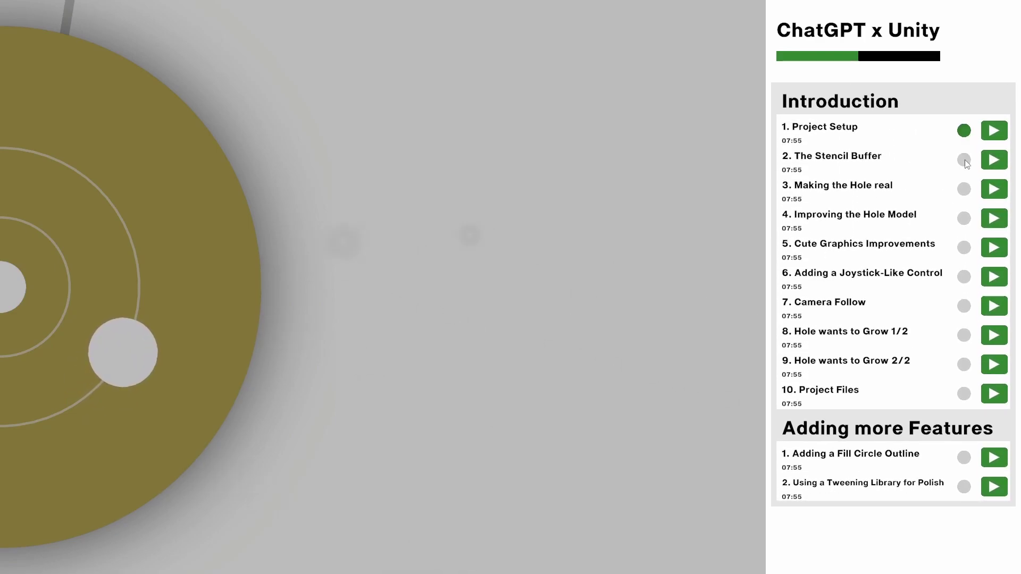